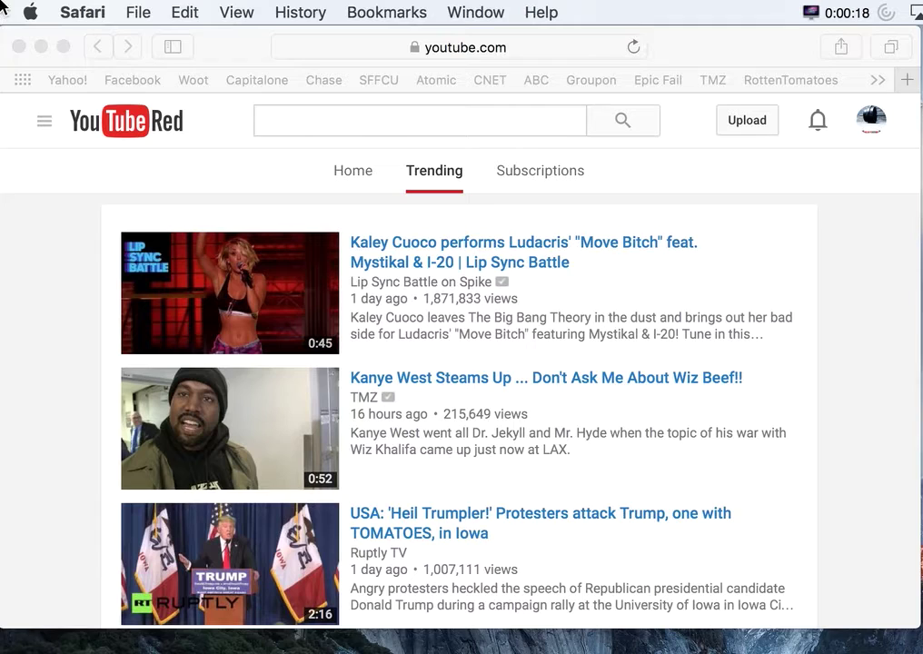
Bring the Safari window showing YouTube's Trending page to the front.
left_click(209, 46)
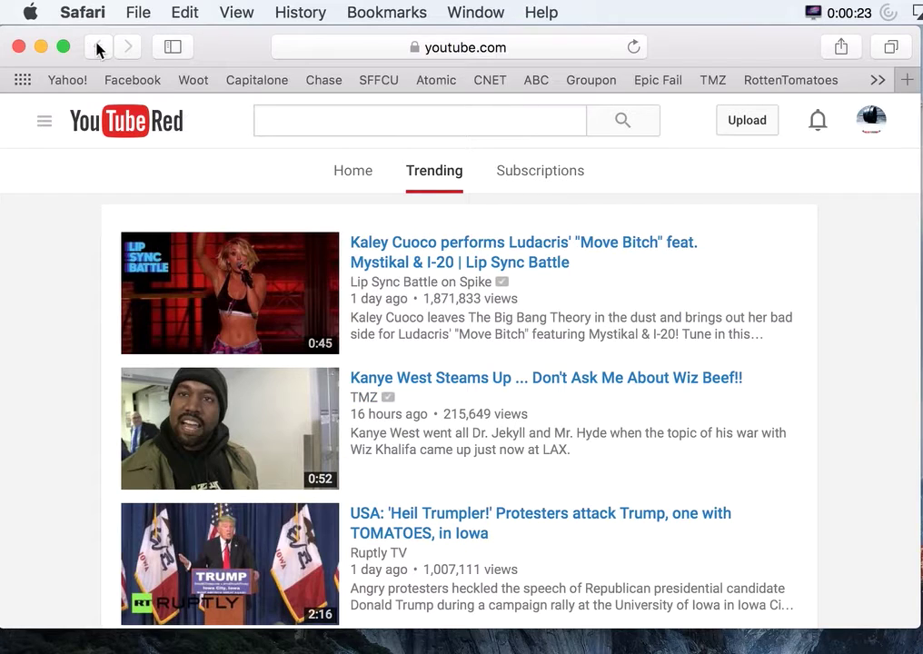
left_click(91, 13)
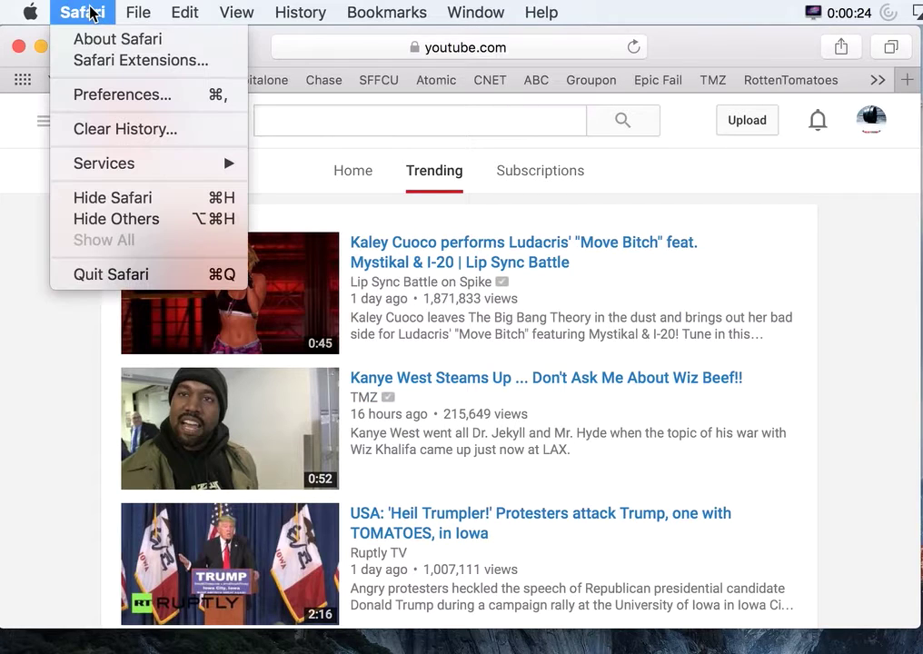
left_click(117, 94)
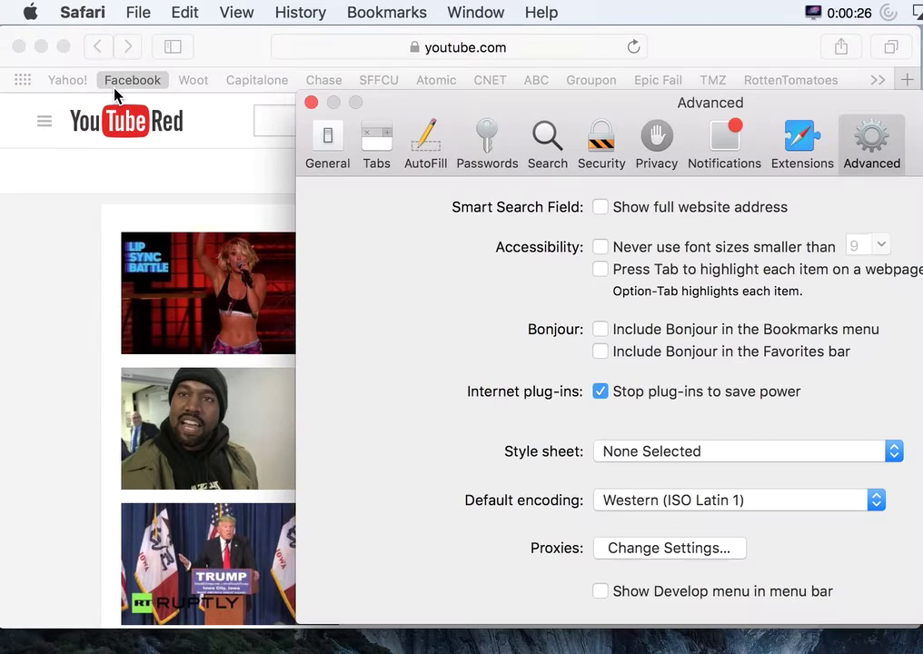
left_click(332, 142)
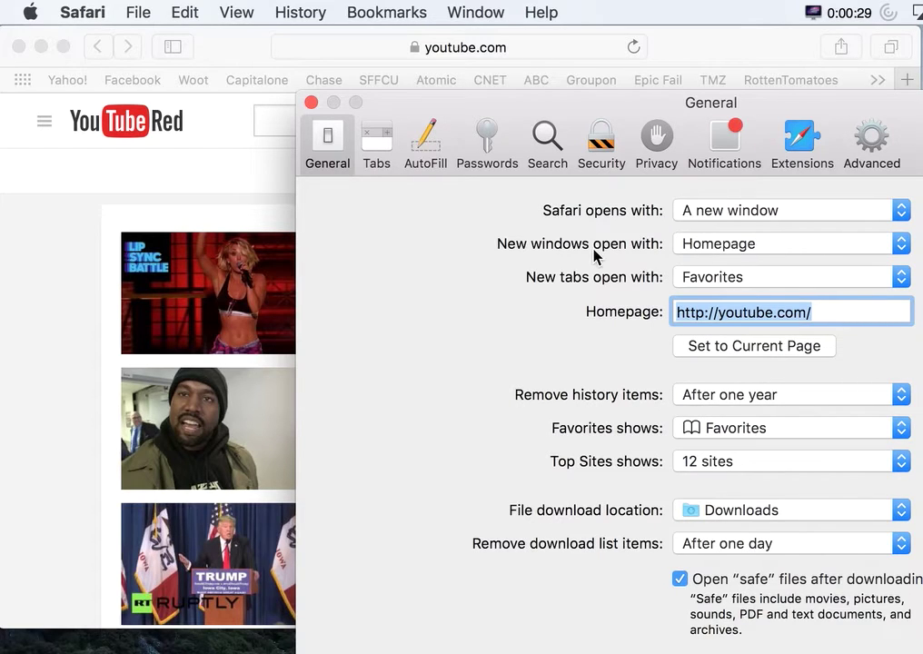
left_click(697, 248)
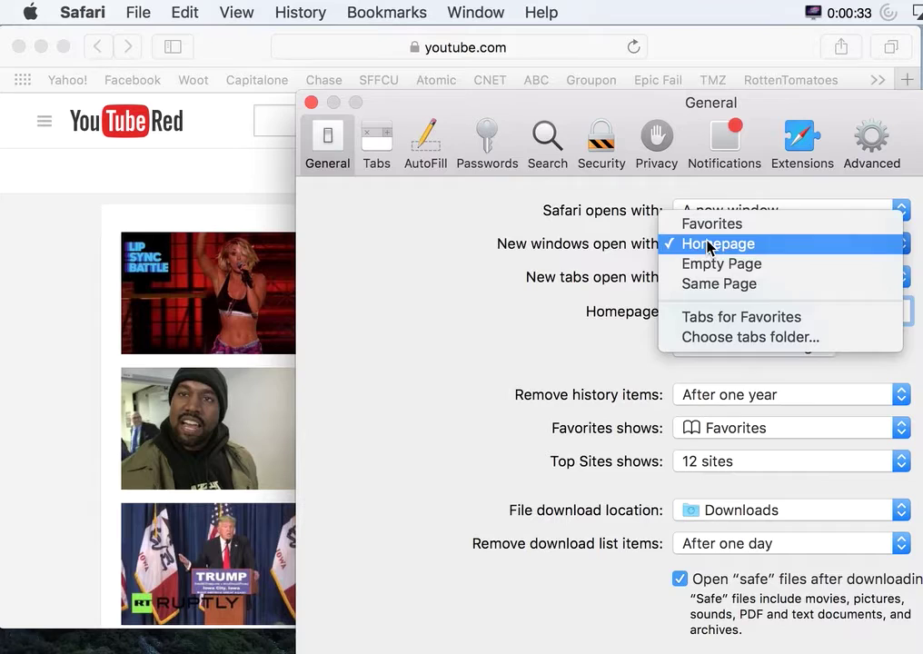
left_click(710, 243)
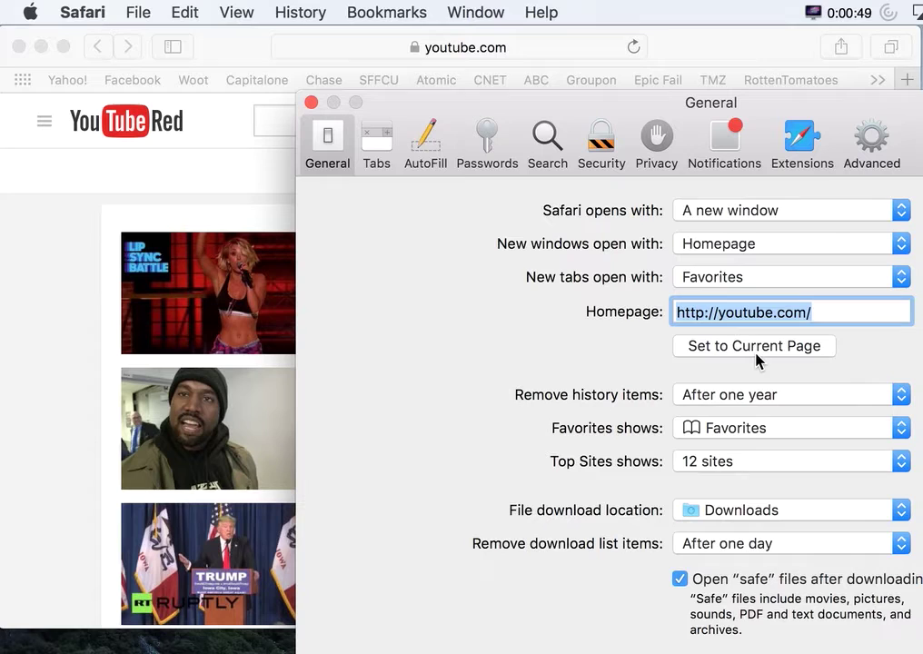
left_click_drag(636, 114, 404, 78)
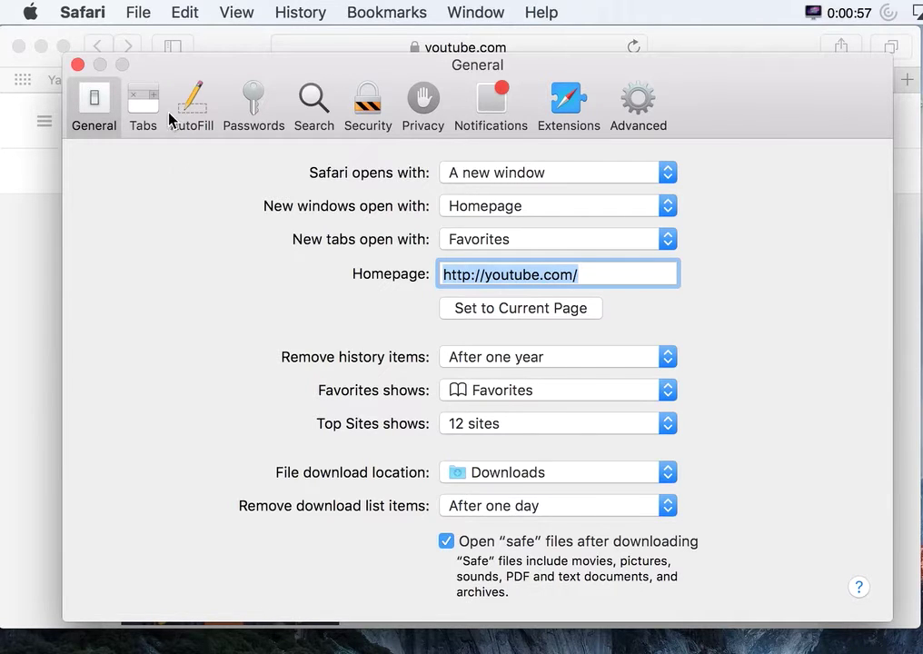
Review the Tabs, AutoFill, Passwords and Search panes, toggling password autofill off and back on.
left_click(145, 114)
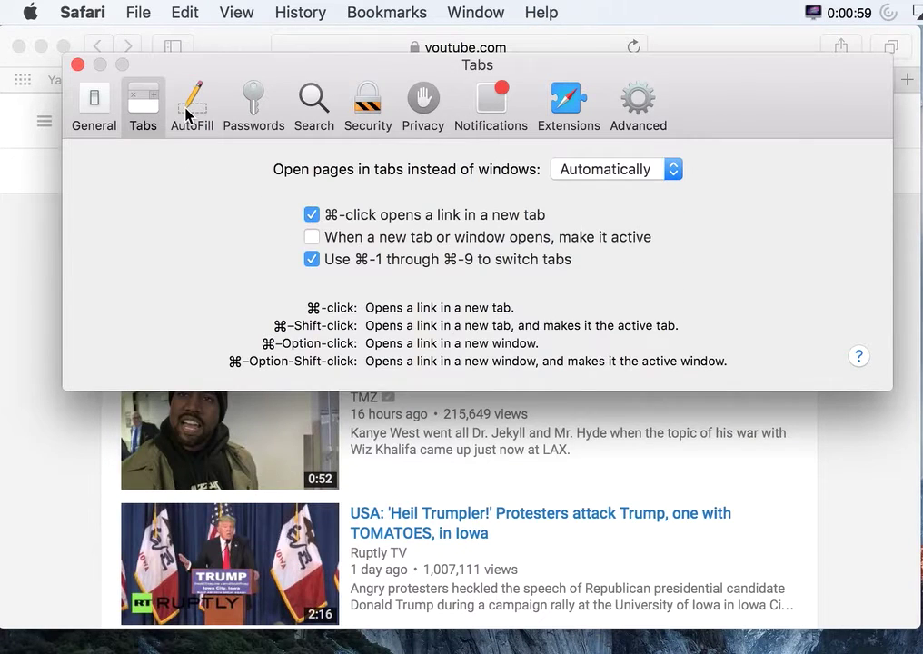
left_click(188, 115)
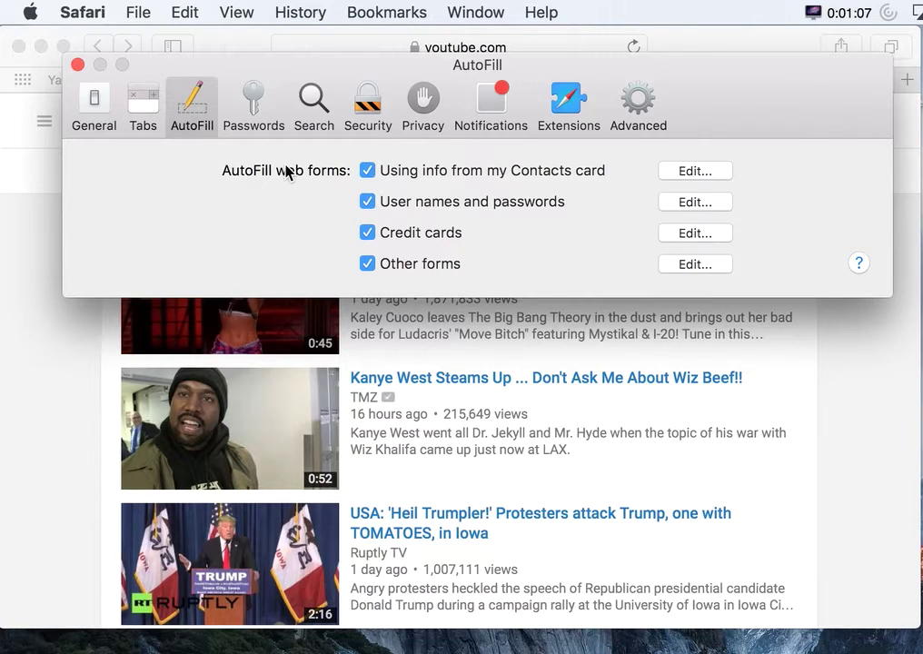
left_click(258, 97)
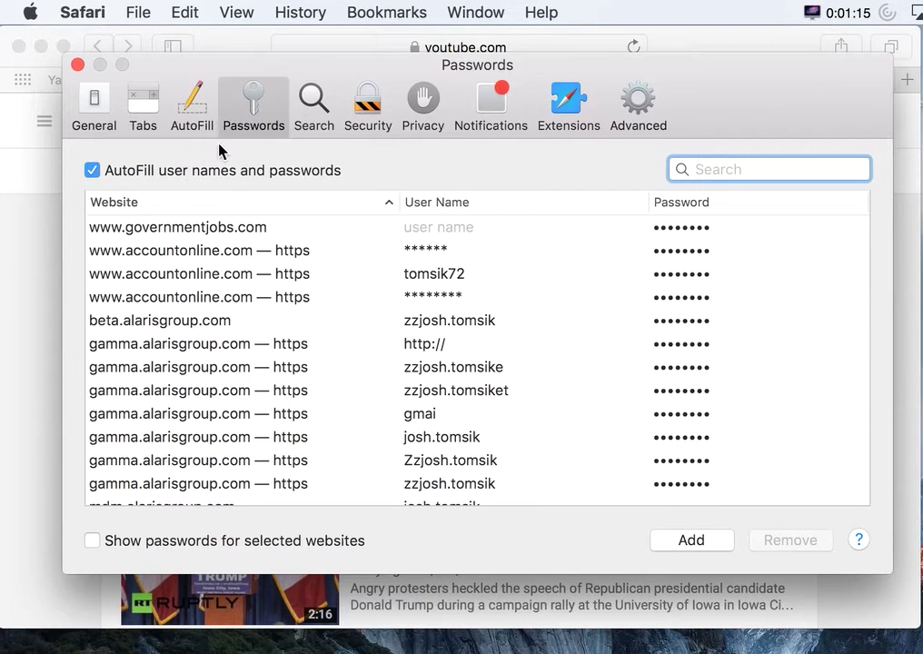
left_click(92, 171)
left_click(91, 171)
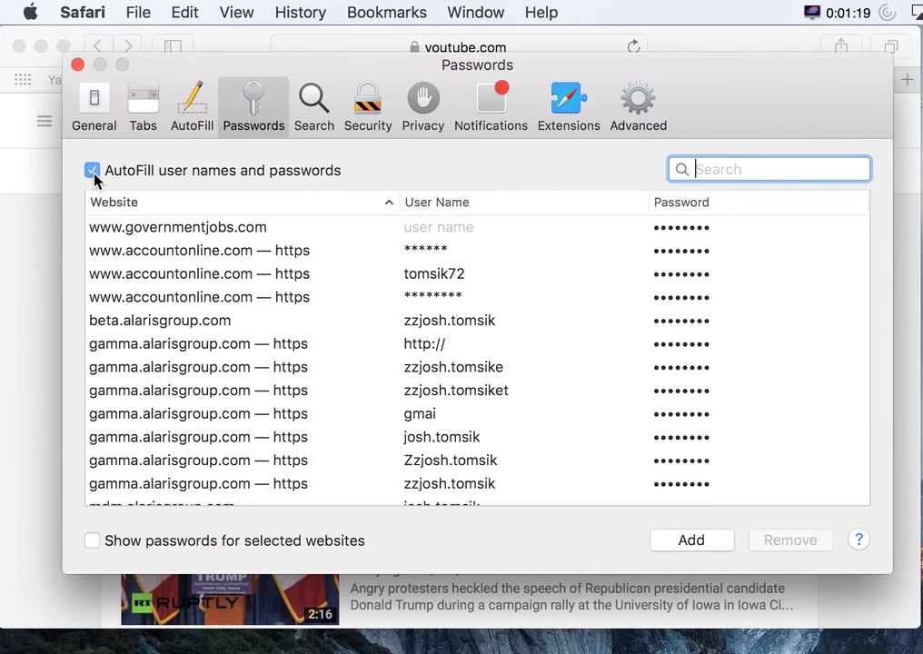
left_click(313, 100)
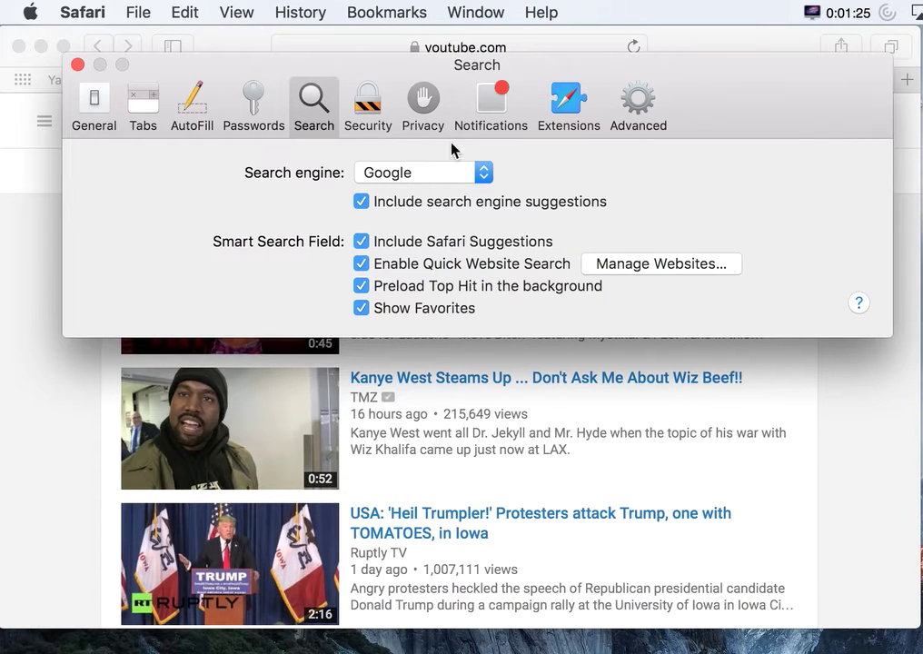
left_click(363, 105)
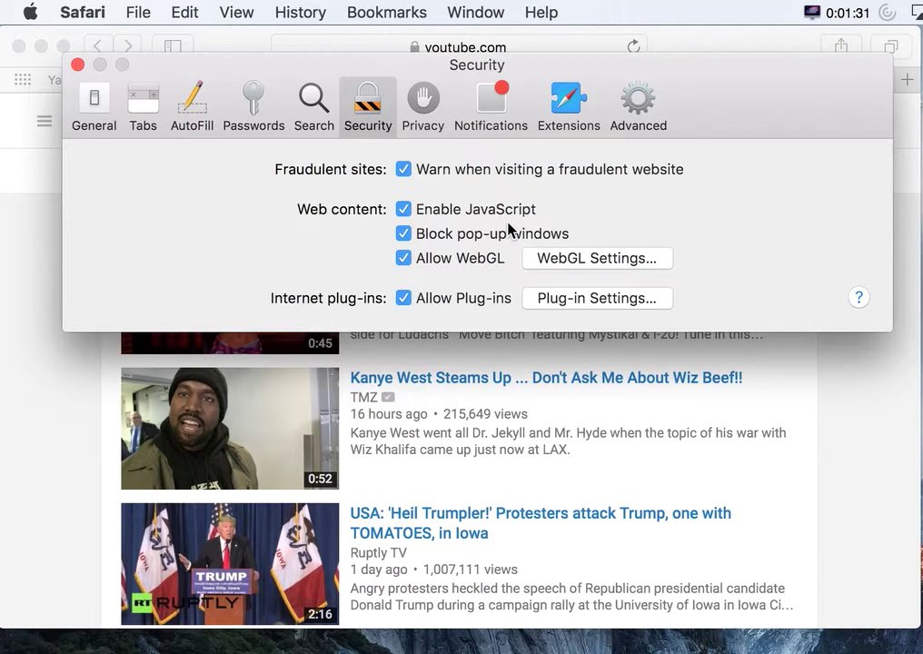
left_click(575, 305)
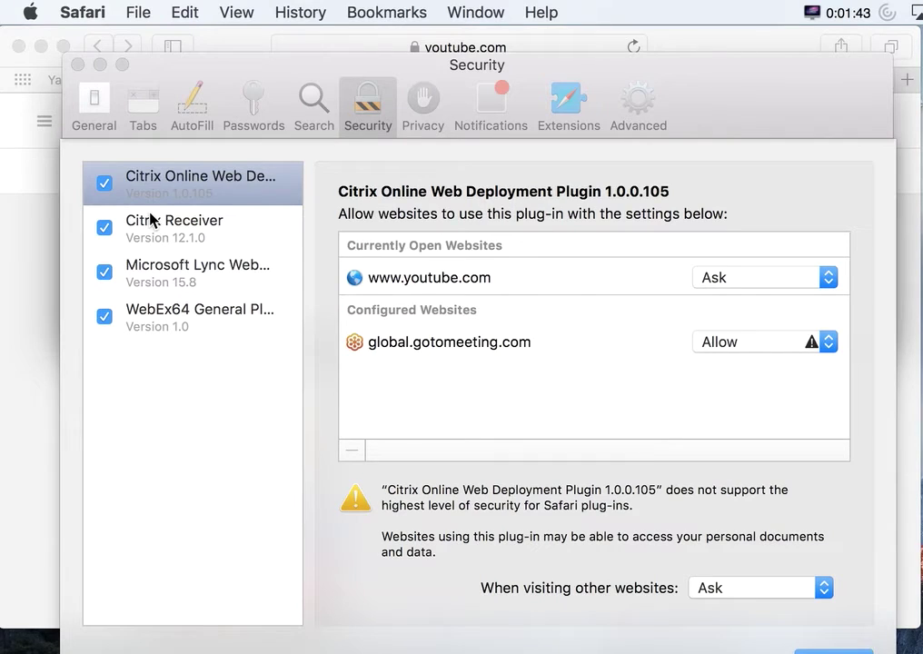
left_click(170, 244)
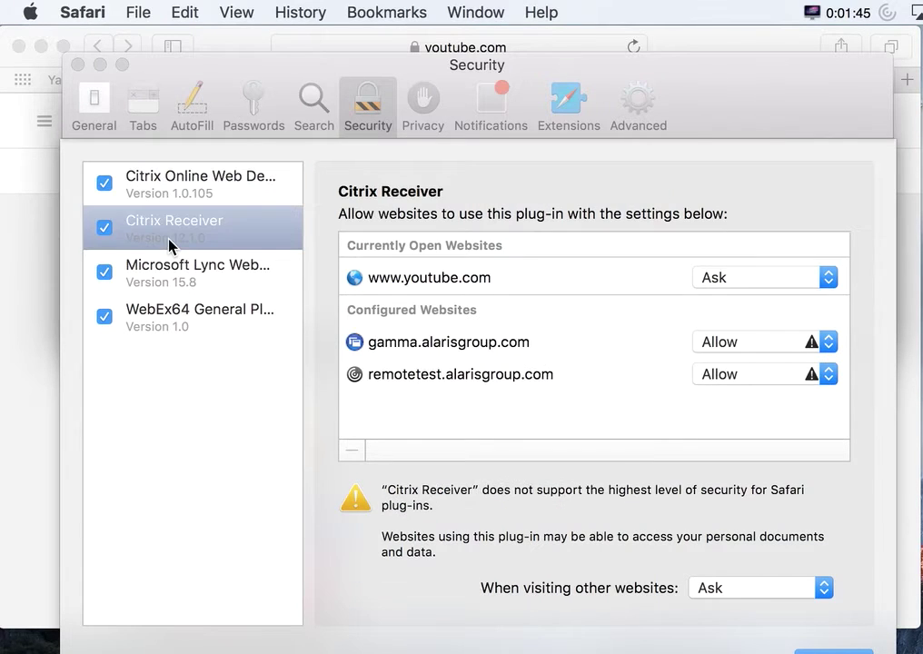
left_click(828, 383)
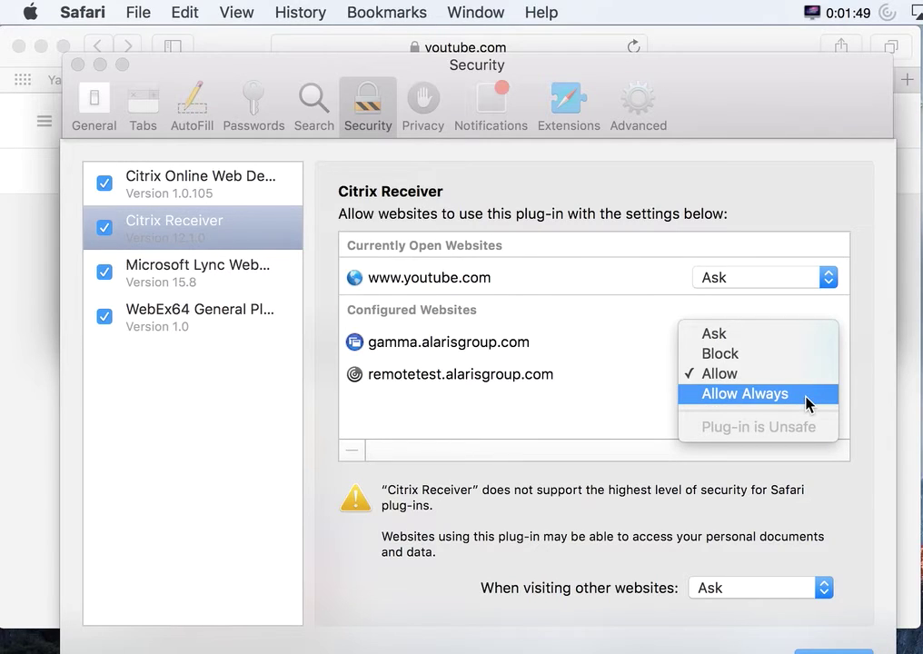
left_click(528, 326)
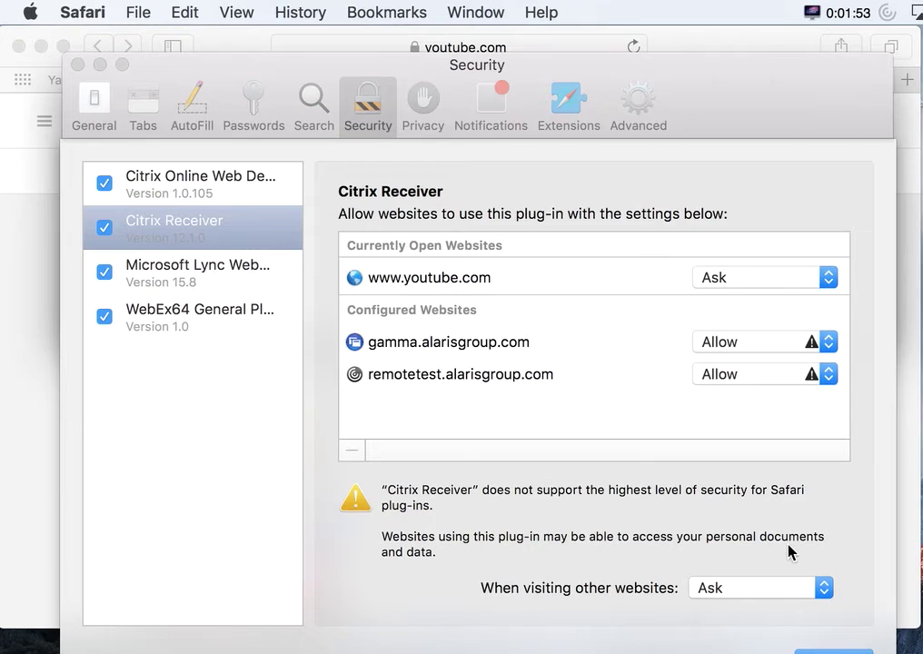
key("Return")
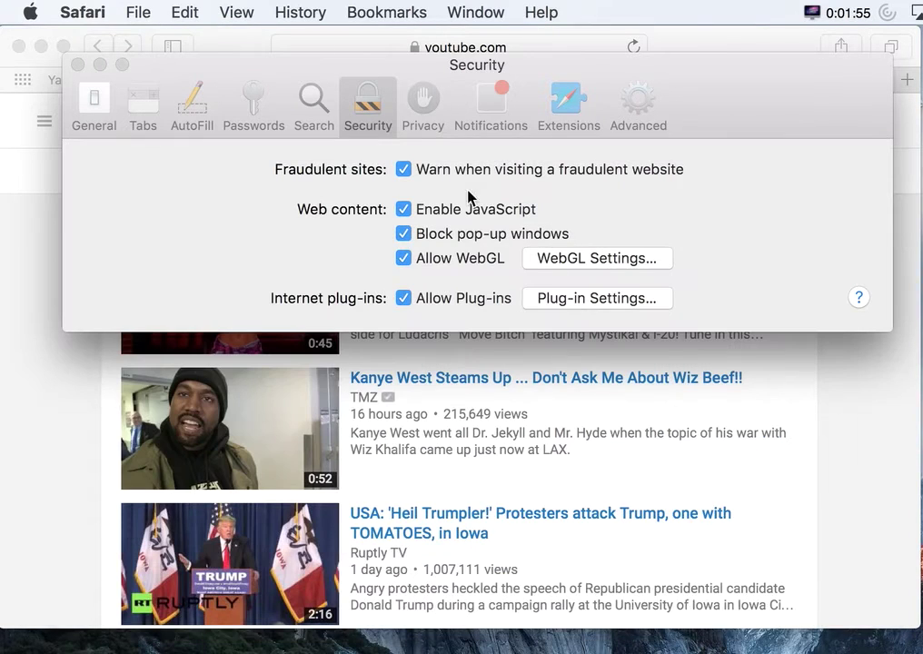
In Privacy, cancel Remove All Website Data, then review the Notifications and Extensions panes.
left_click(427, 98)
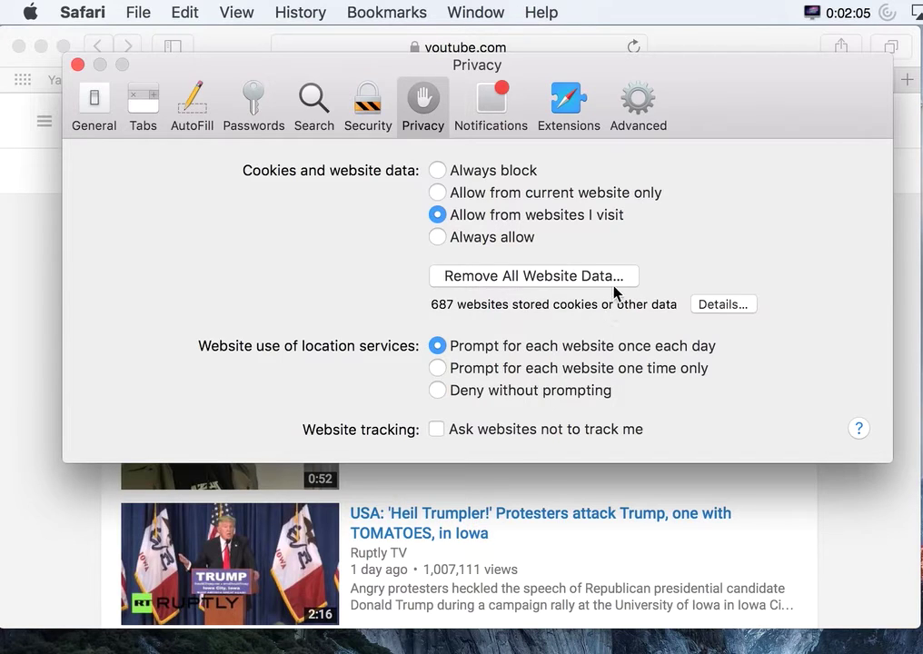
left_click(614, 283)
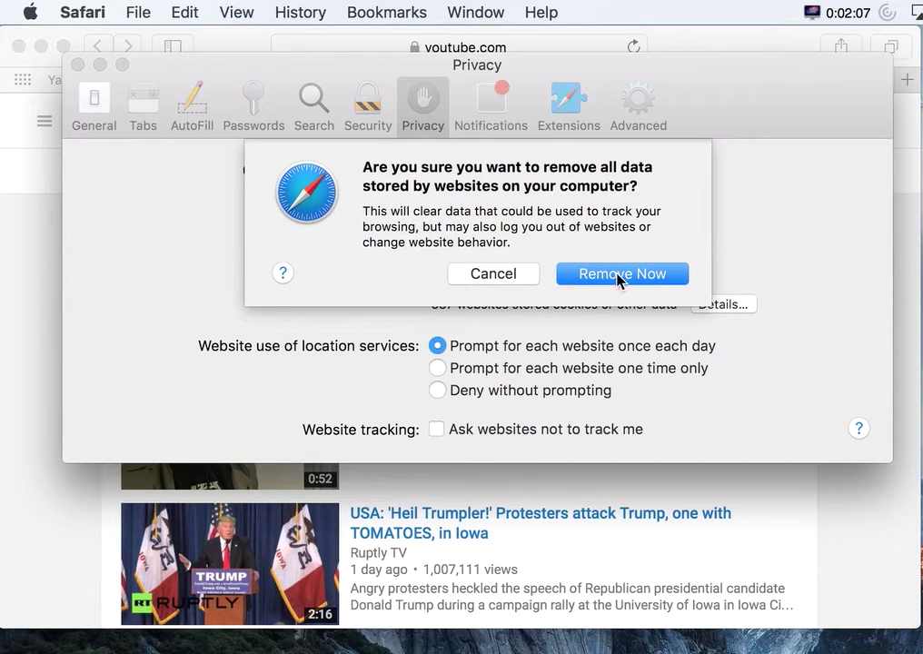
left_click(515, 274)
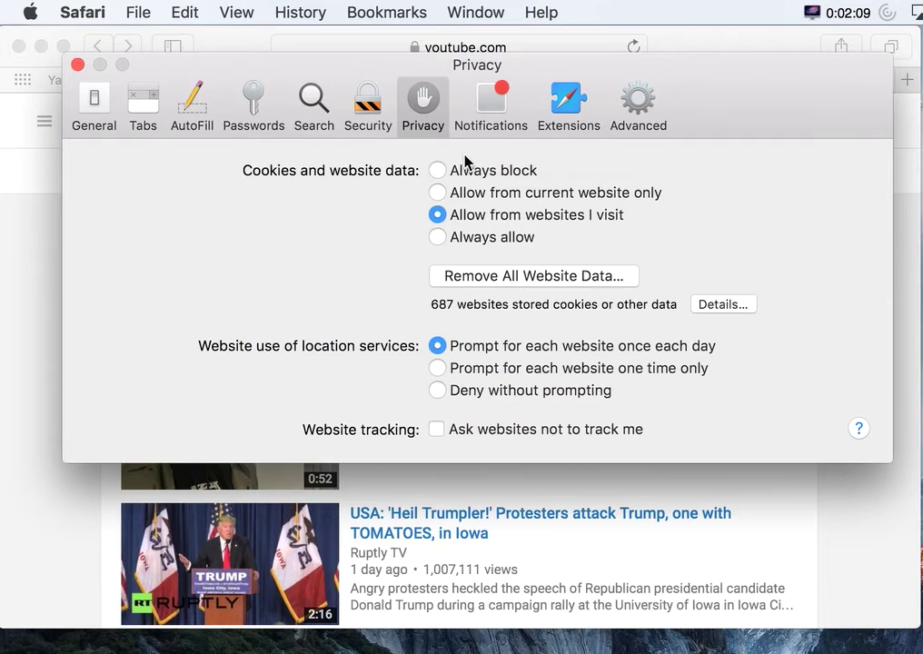
left_click(505, 91)
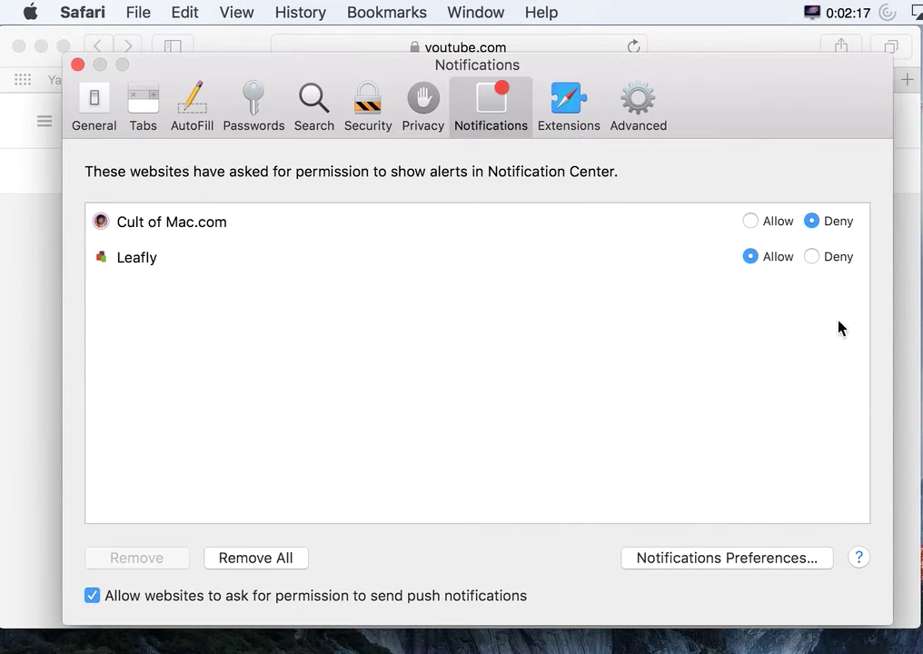
left_click(567, 101)
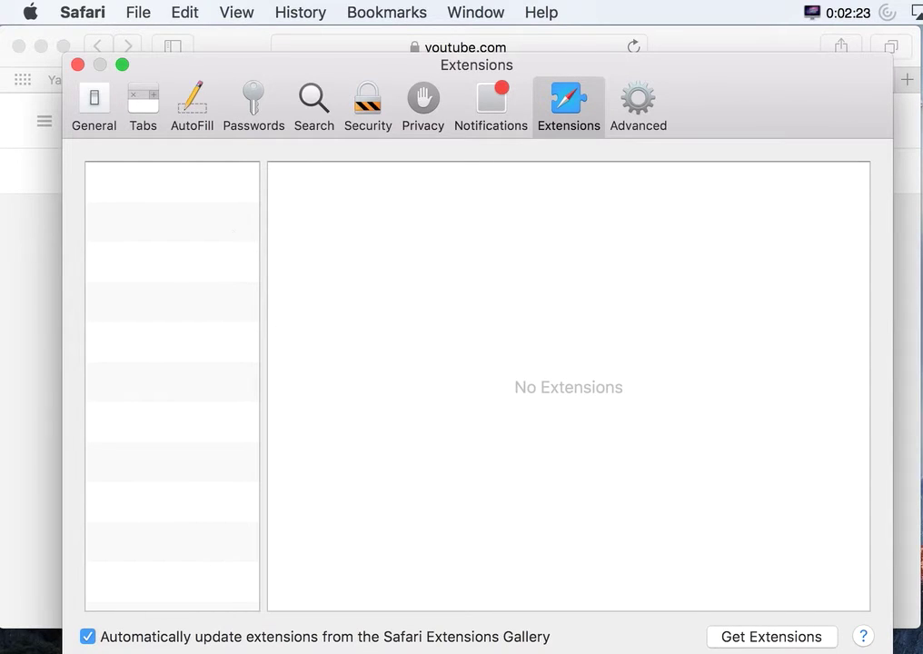
Open the Safari extensions gallery tab, then close it.
left_click(775, 638)
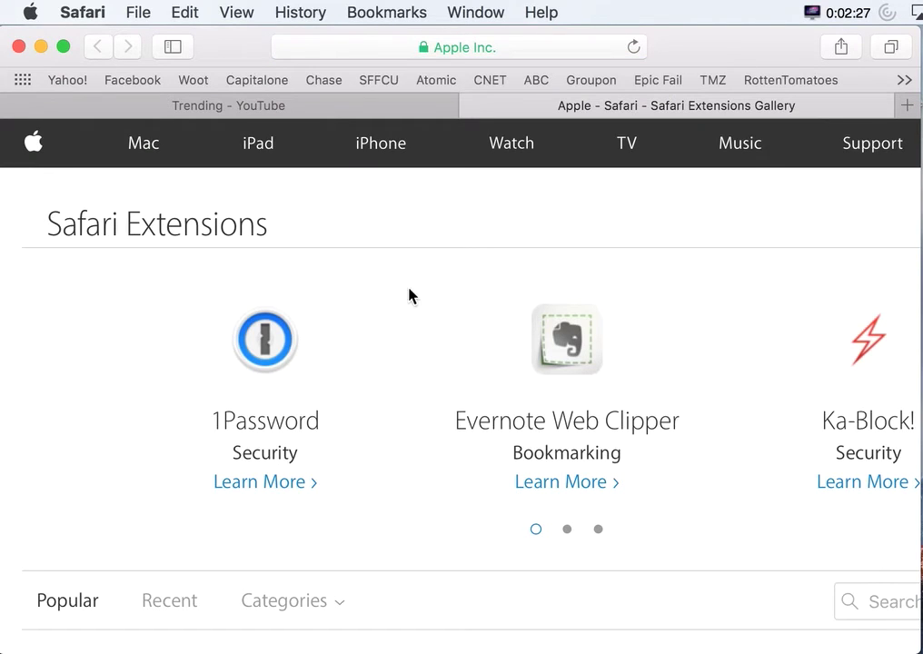
mouse_move(474, 106)
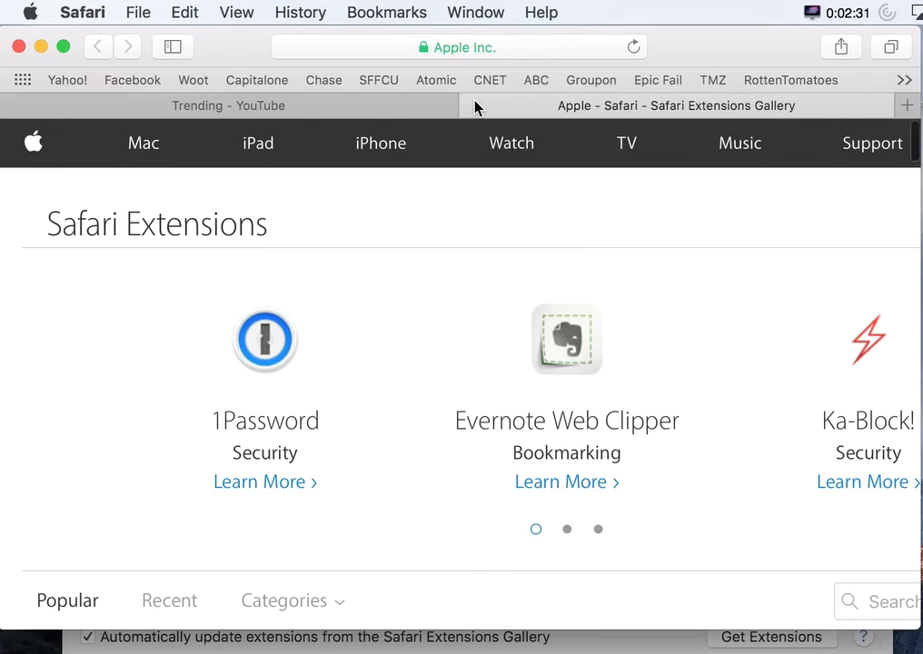
left_click(474, 106)
Turn on 'Show full website address' in Safari's Advanced preferences.
left_click(87, 11)
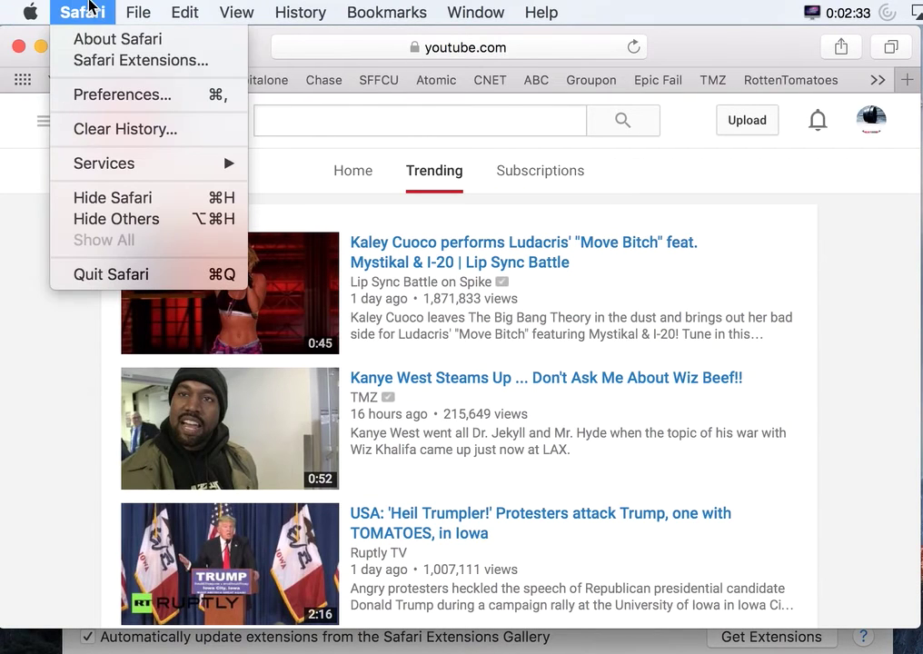
left_click(105, 96)
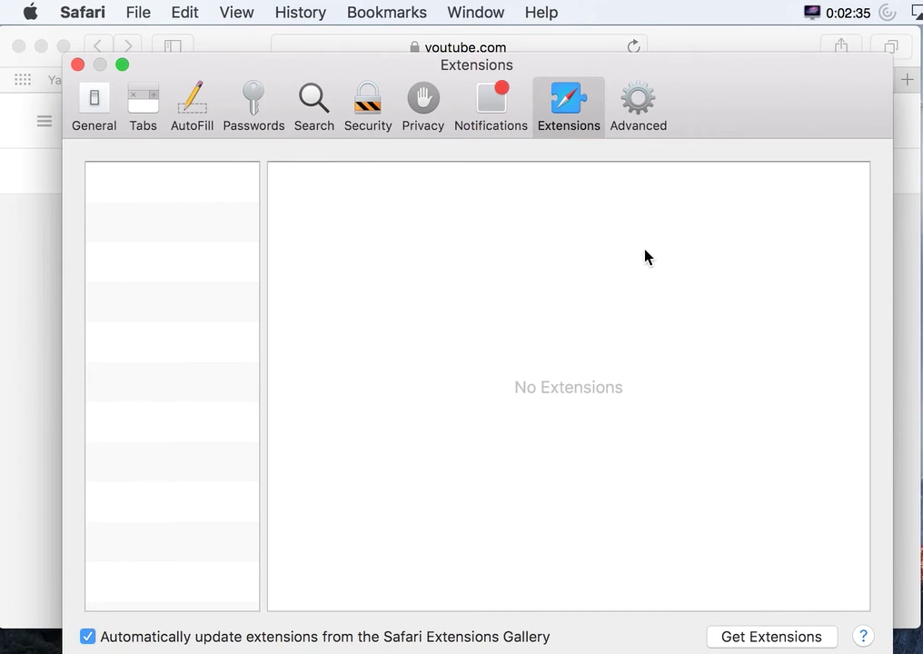
left_click(637, 116)
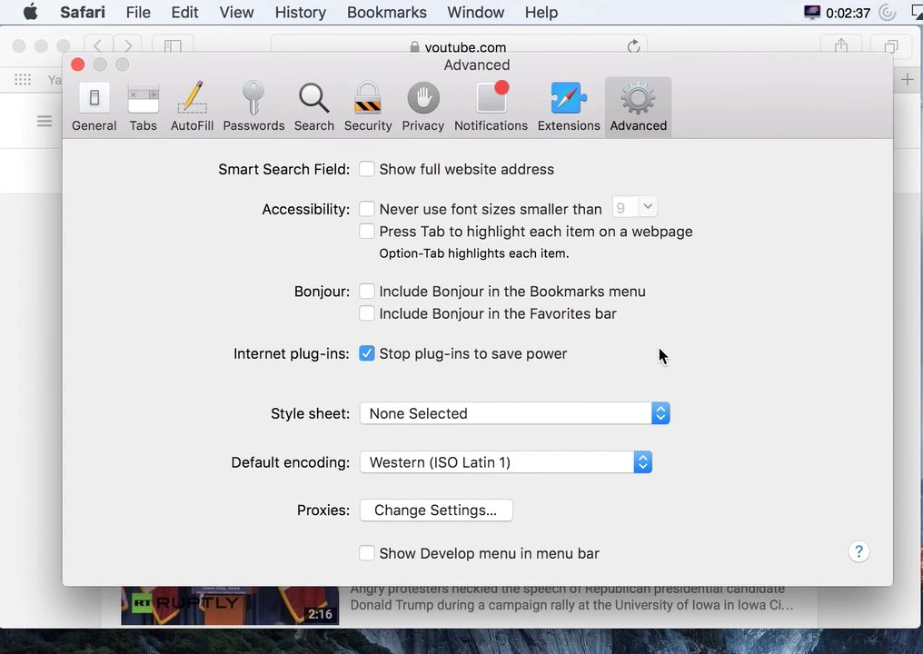
left_click(371, 171)
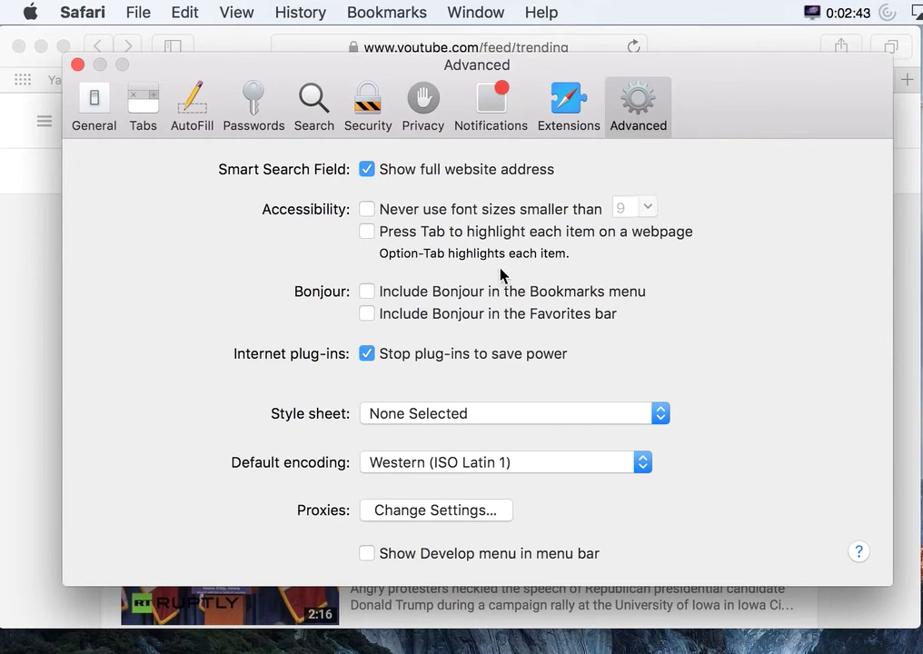
Close preferences and clear browsing history for today and yesterday.
left_click(78, 65)
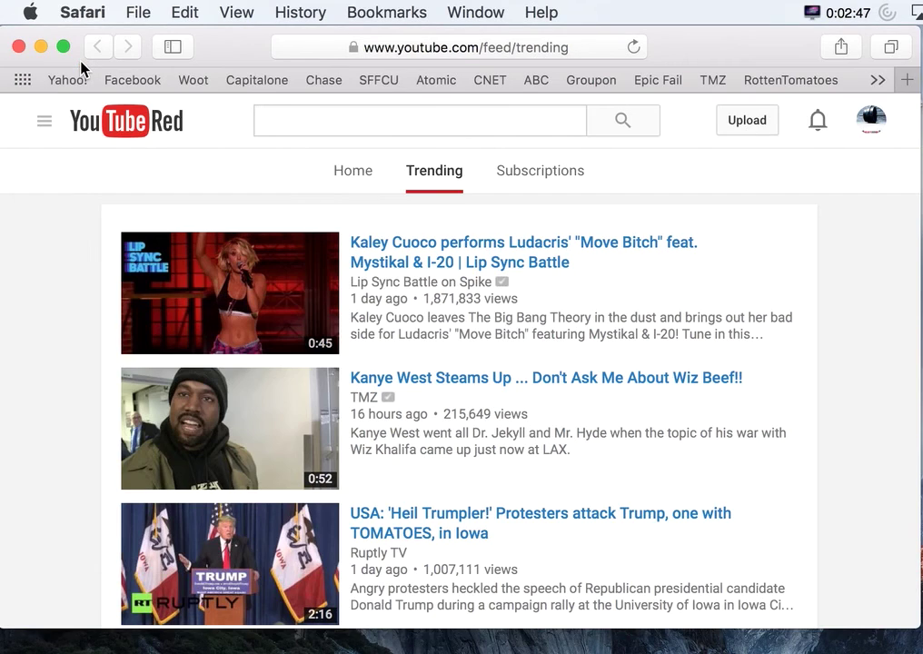
left_click(69, 8)
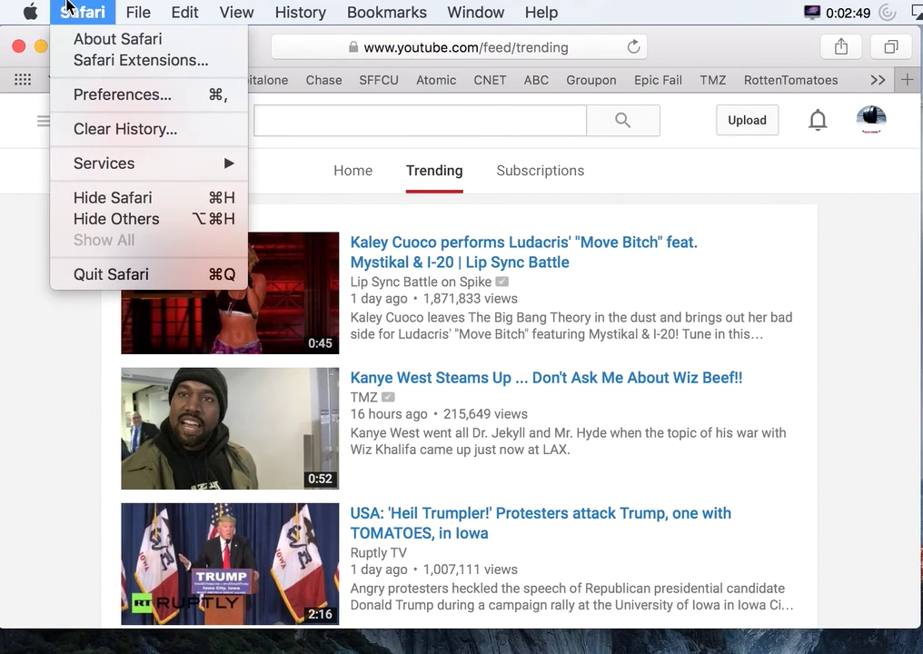
left_click(111, 132)
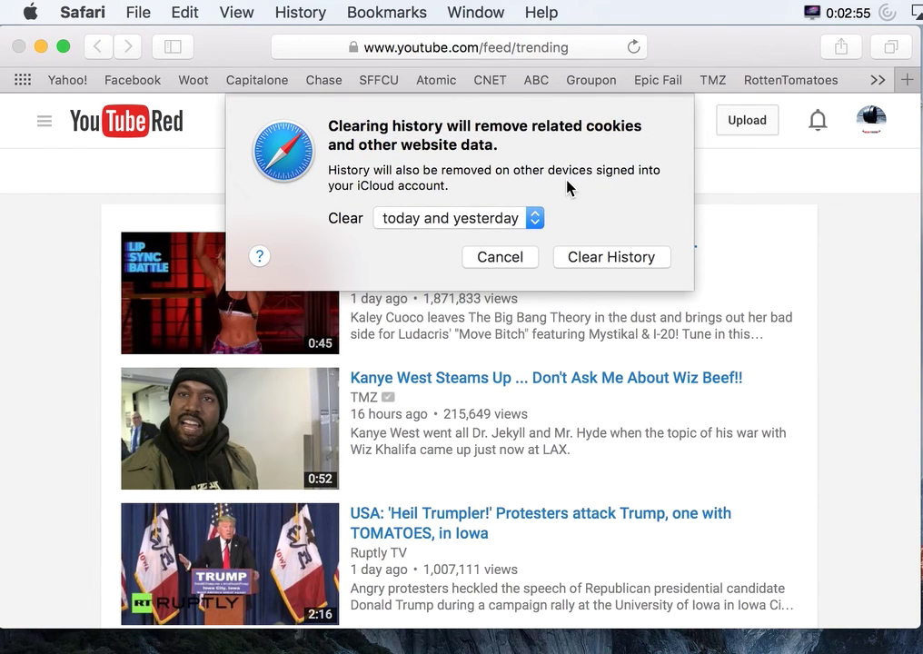
left_click(538, 227)
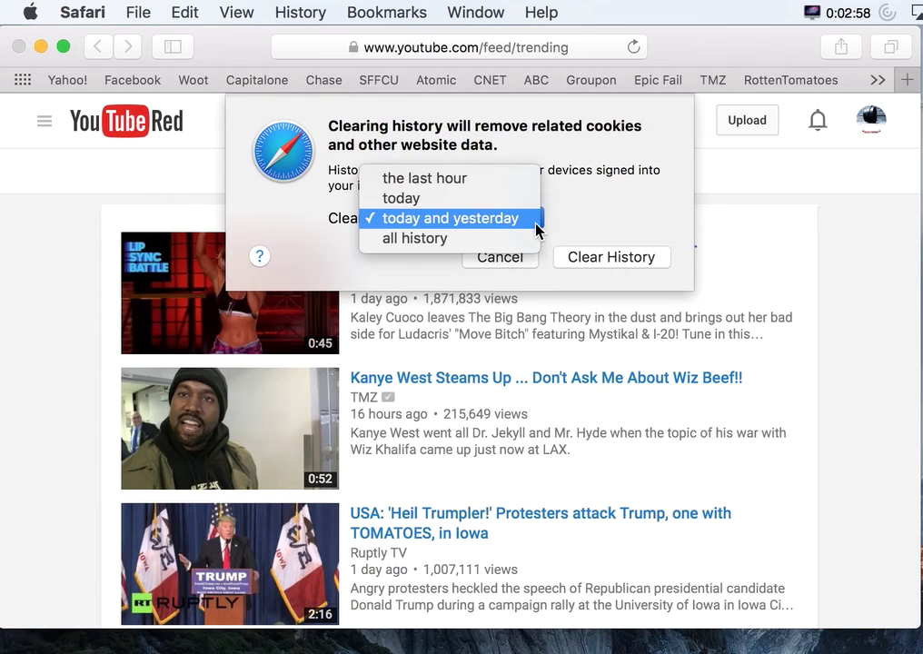
left_click(672, 205)
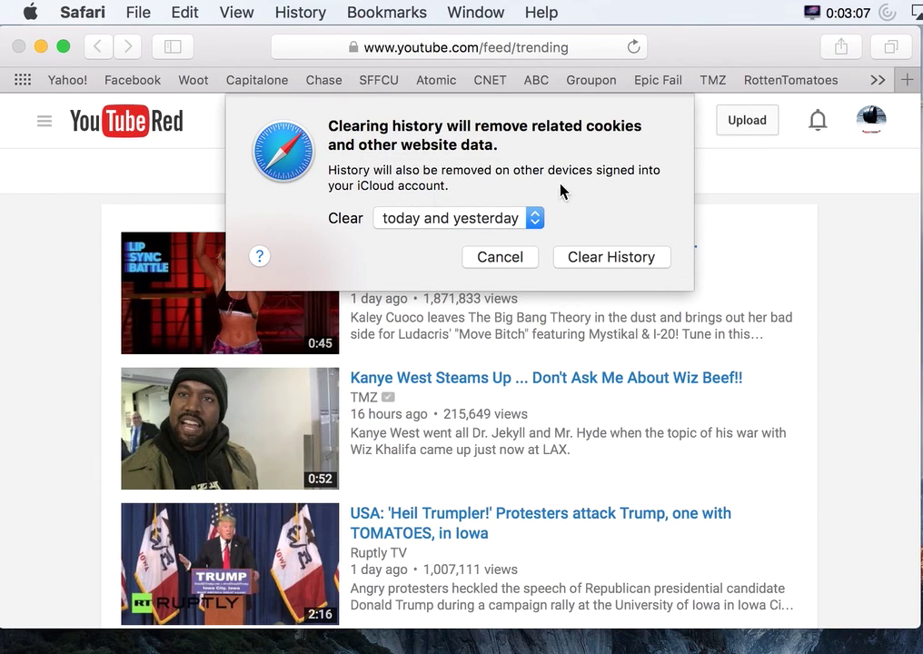
left_click(578, 261)
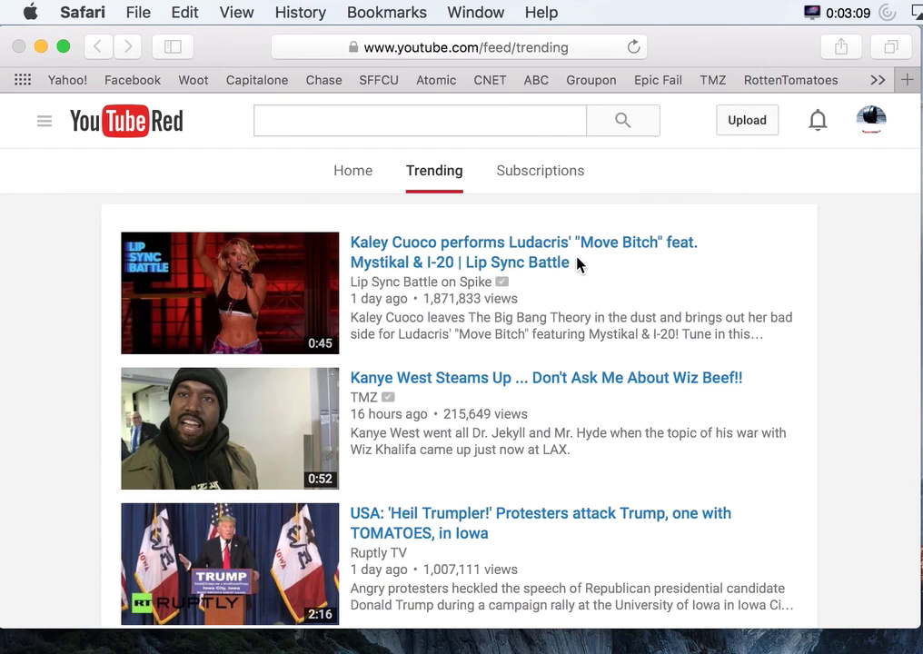